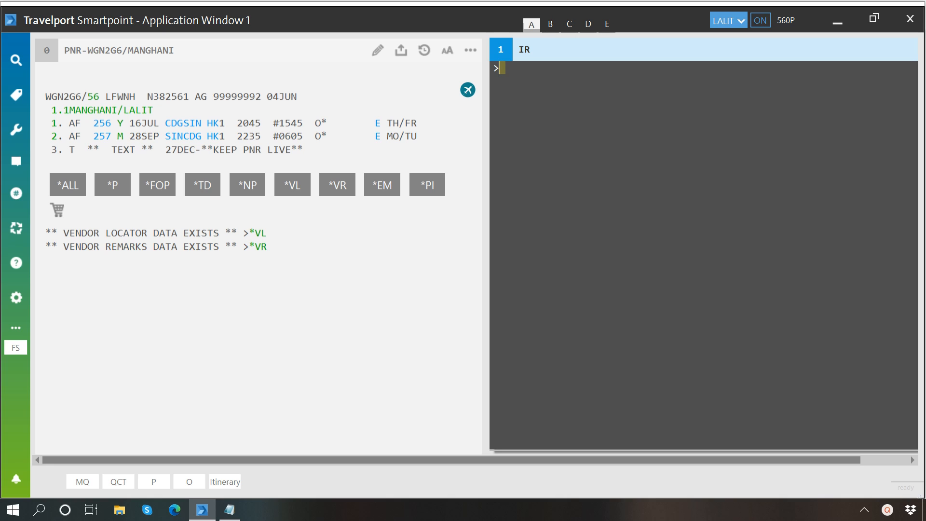
Check the FQ note in Notepad, then return to Smartpoint and quote the itinerary in its booked classes with FQ.
key("alt+Tab")
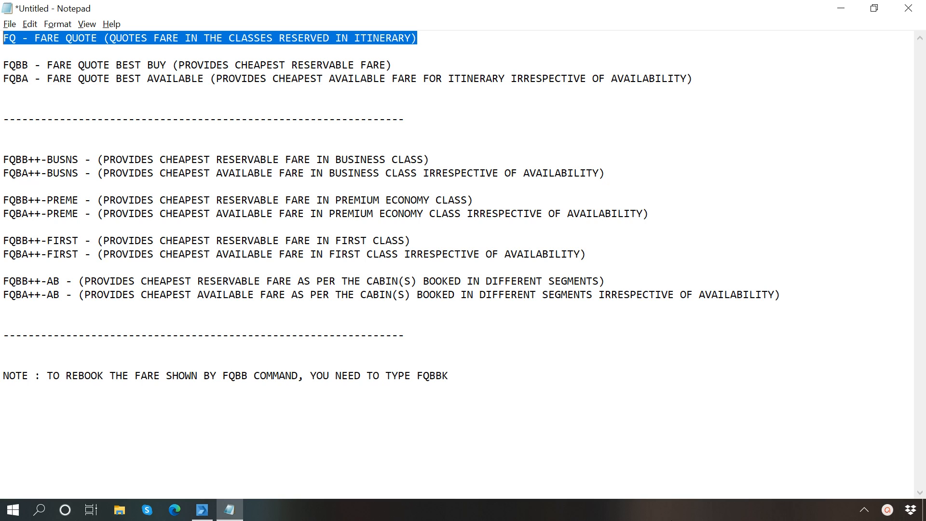
key("alt+Tab")
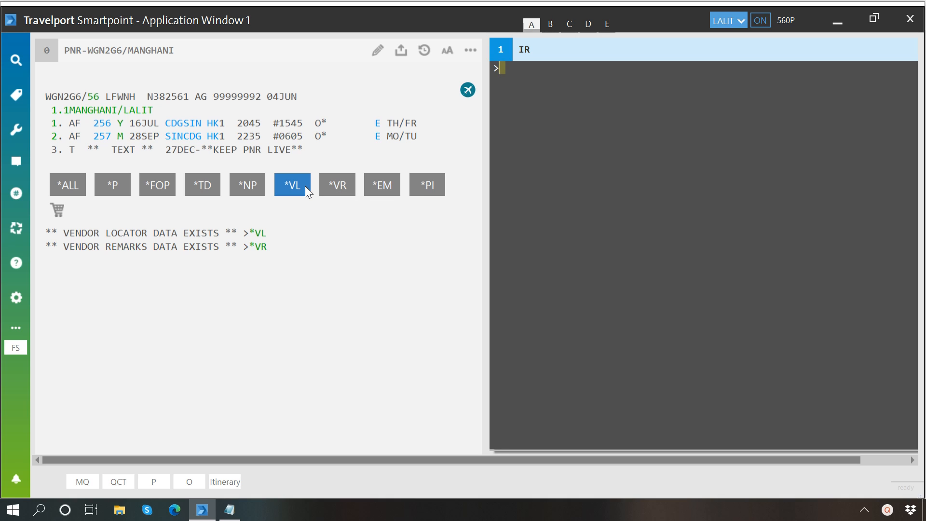
type("FQ")
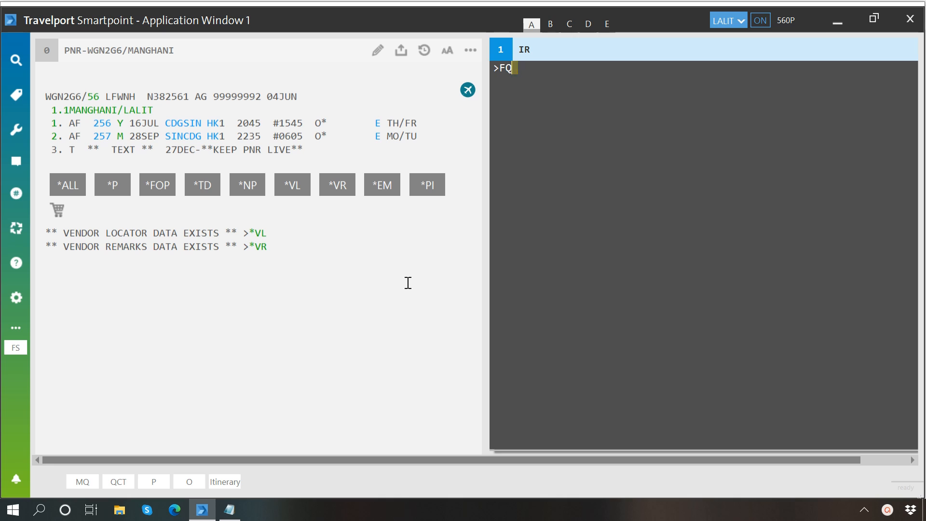
key("Return")
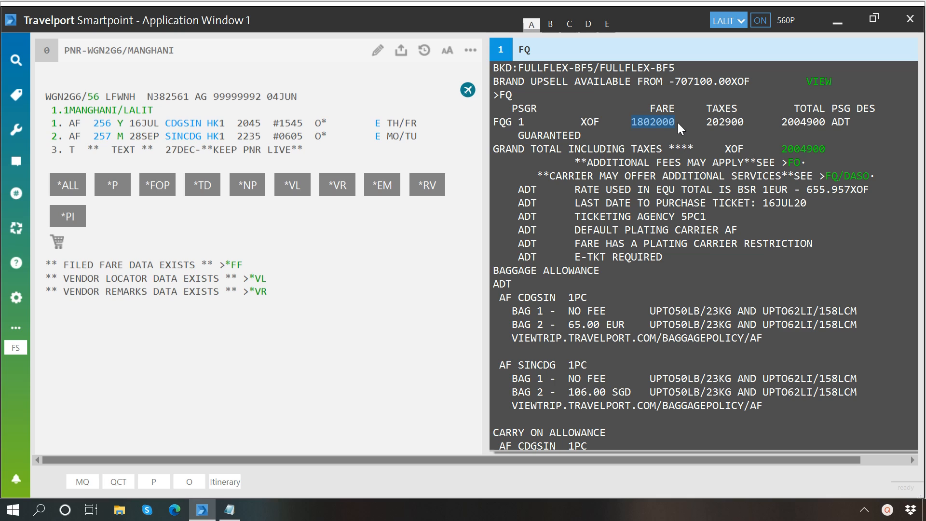
Review the base fare, taxes, total and last ticket purchase date in the fare quote.
left_click_drag(706, 123, 740, 122)
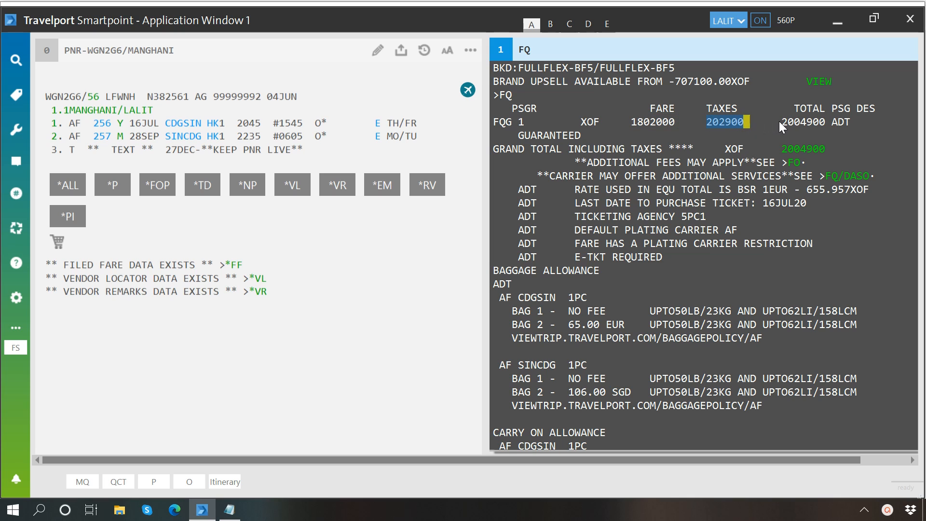
left_click_drag(780, 122, 816, 123)
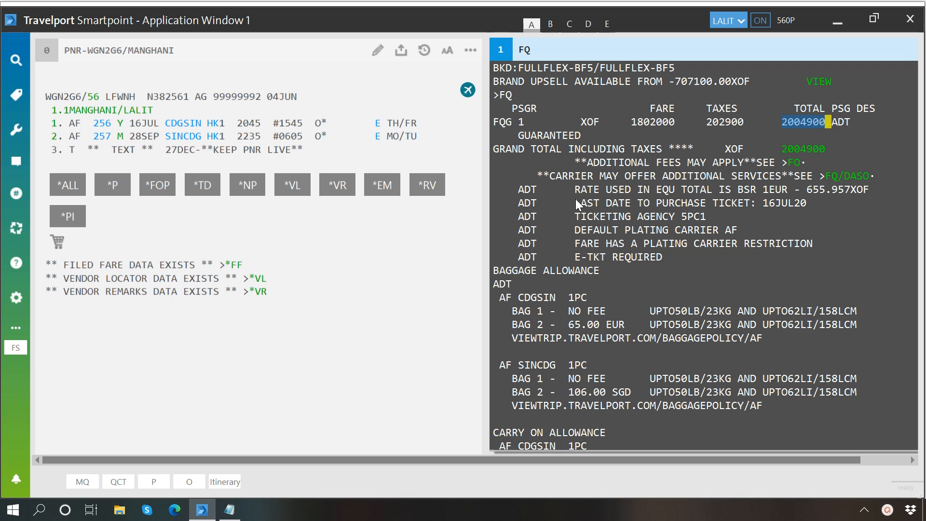
left_click_drag(567, 203, 769, 212)
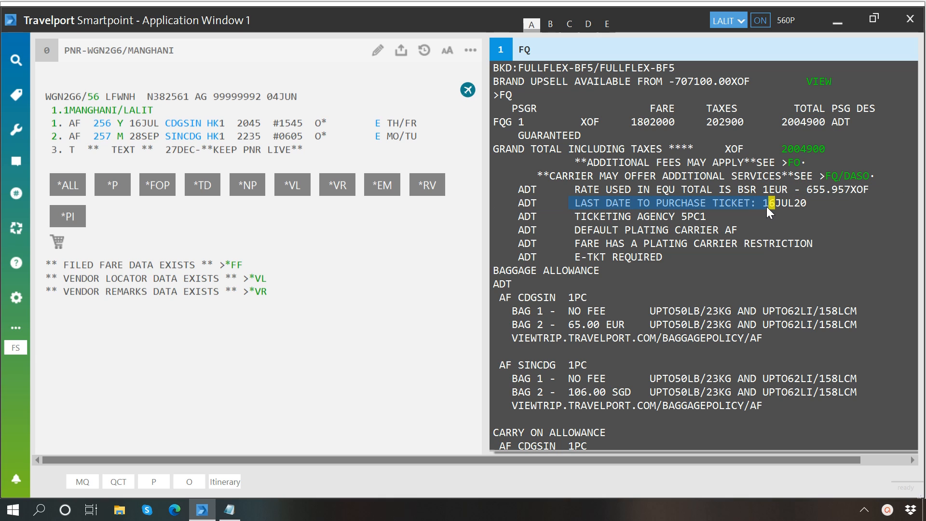
Examine the checked baggage allowance for CDGSIN and SINCDG and the carry-on allowance in the fare quote.
scroll(649, 340, "down", 2)
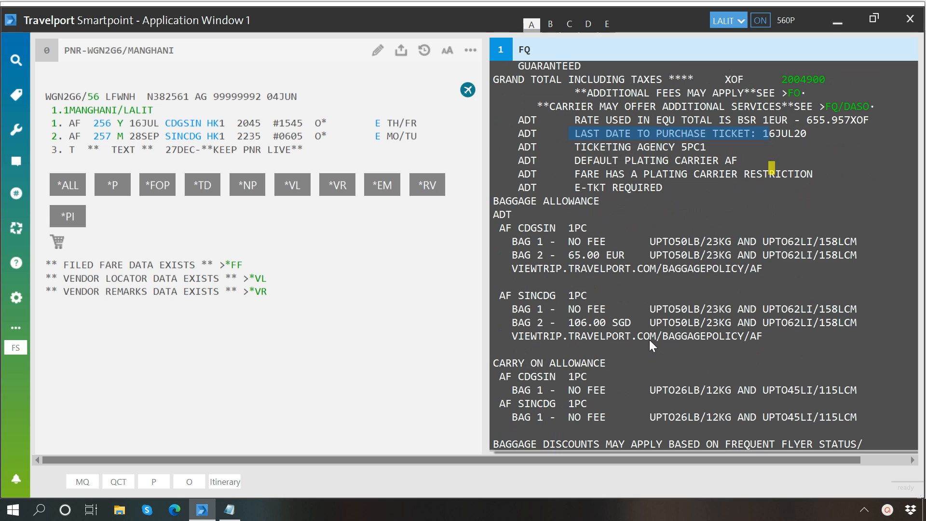
left_click(514, 230)
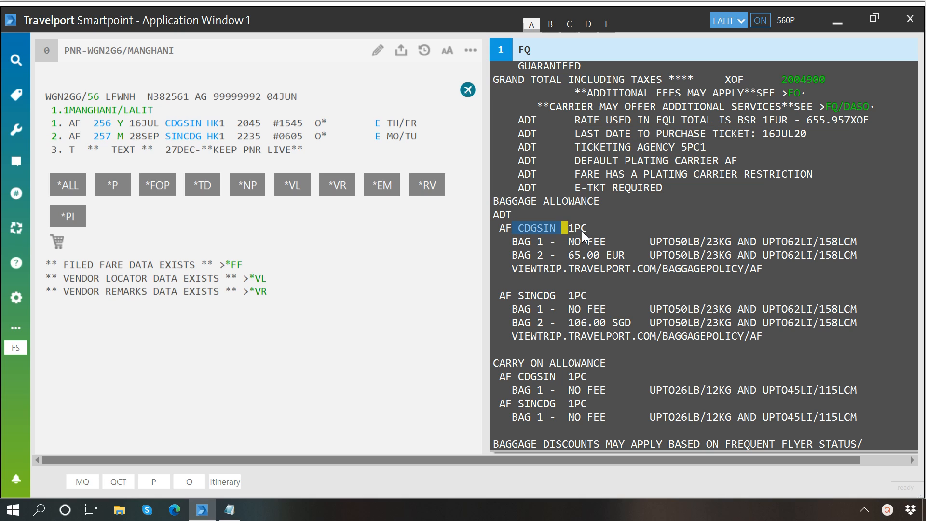
left_click_drag(732, 242, 712, 242)
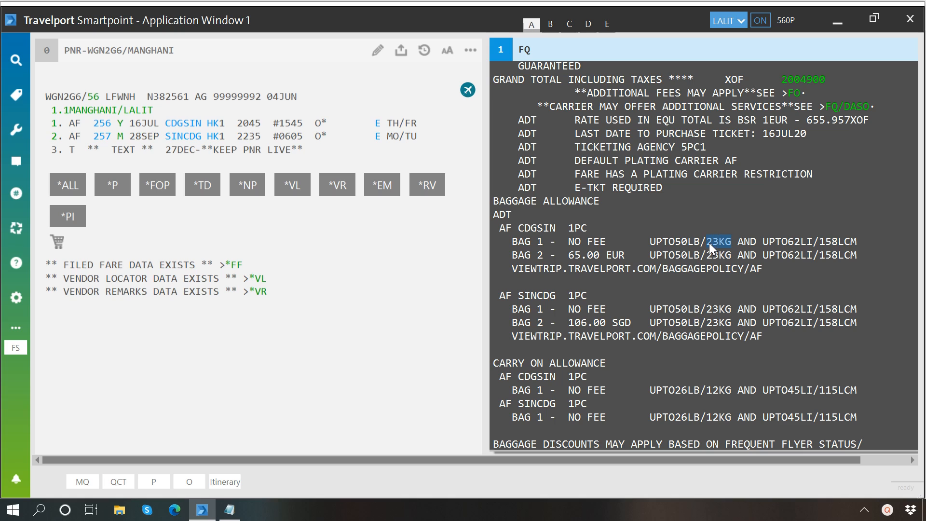
left_click(515, 299)
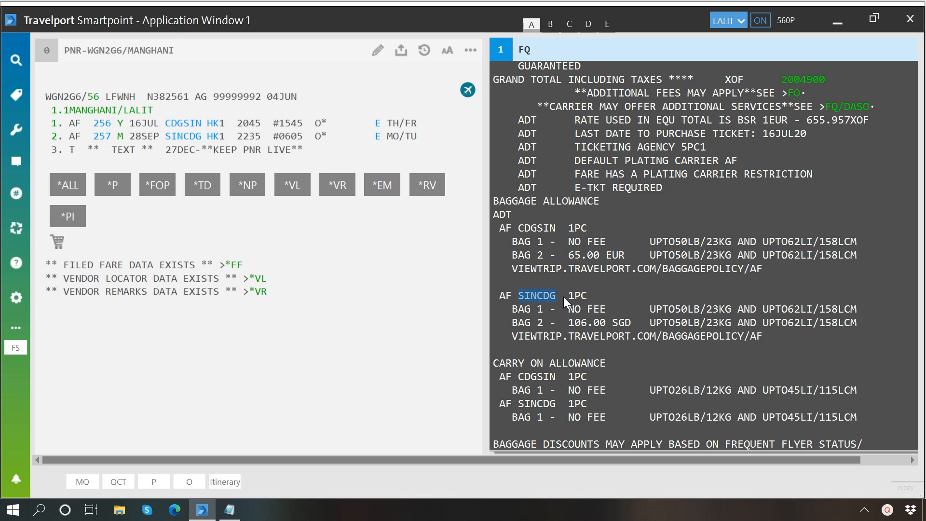
left_click_drag(571, 297, 580, 297)
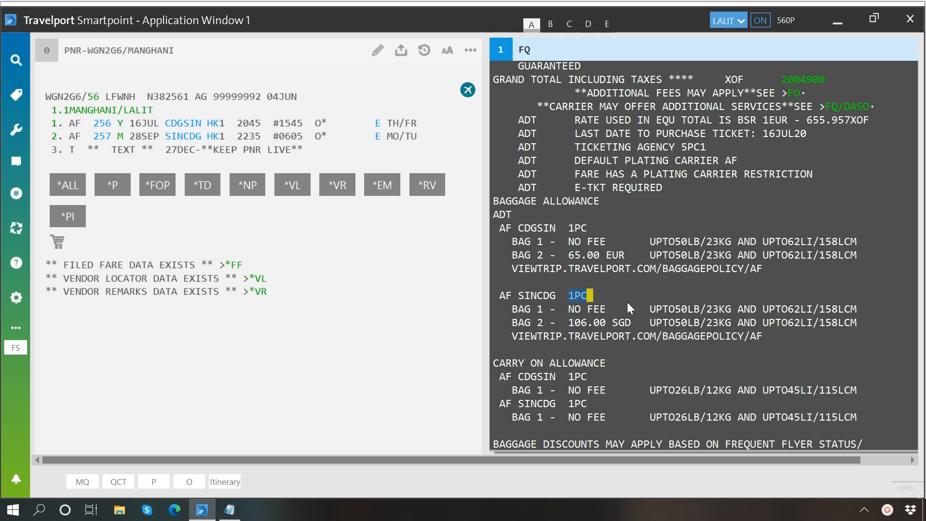
left_click_drag(707, 309, 734, 309)
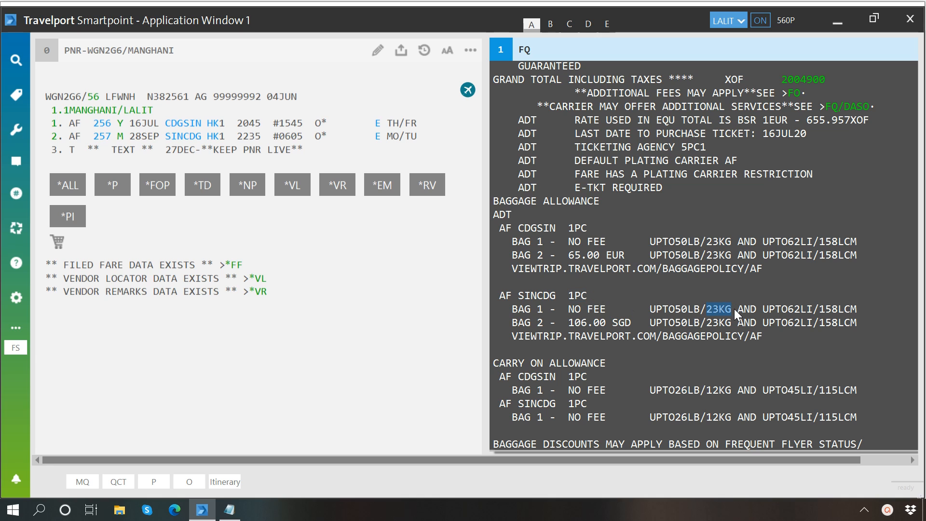
scroll(572, 388, "down", 2)
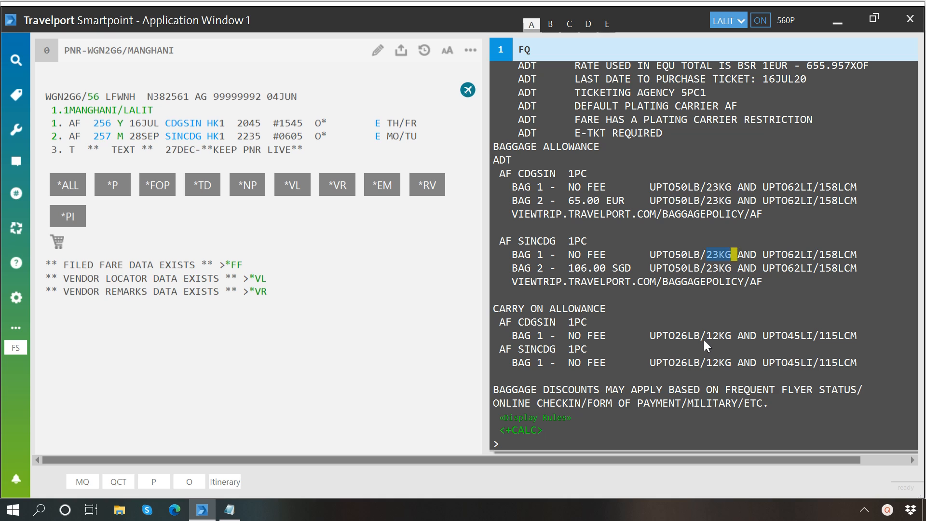
left_click_drag(705, 337, 731, 336)
scroll(693, 331, "up", 3)
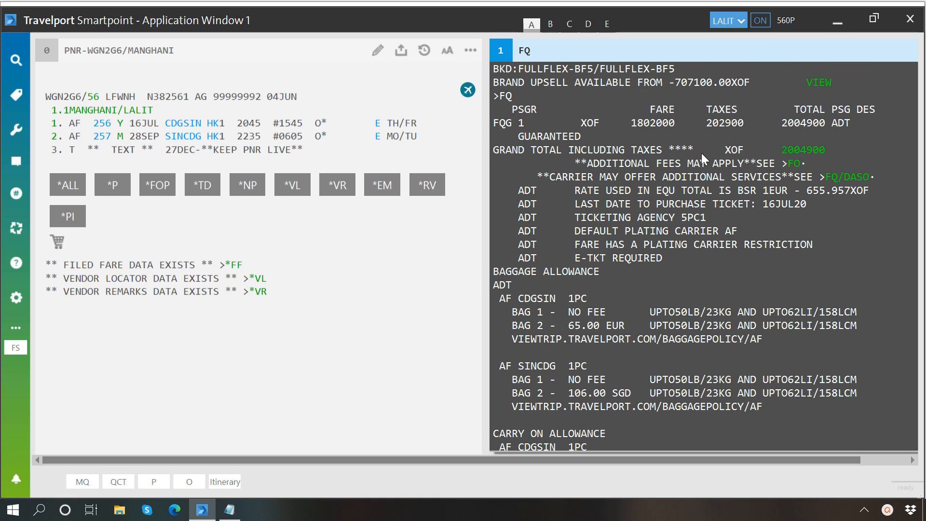
scroll(693, 126, "down", 3)
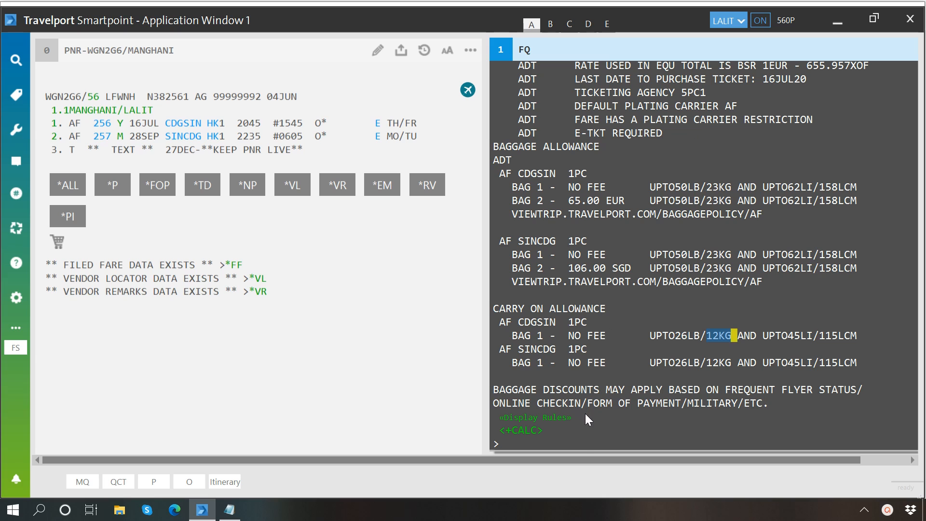
Display the fare calculation with F*Q and review the EUR fare, XOF equivalent and total amount.
left_click(578, 442)
type("F*Q")
key("Return")
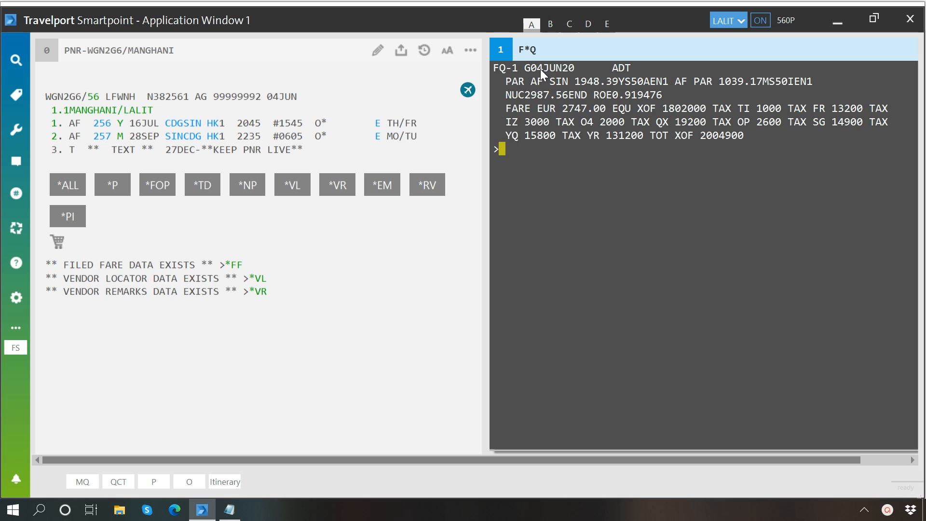
left_click_drag(505, 110, 516, 109)
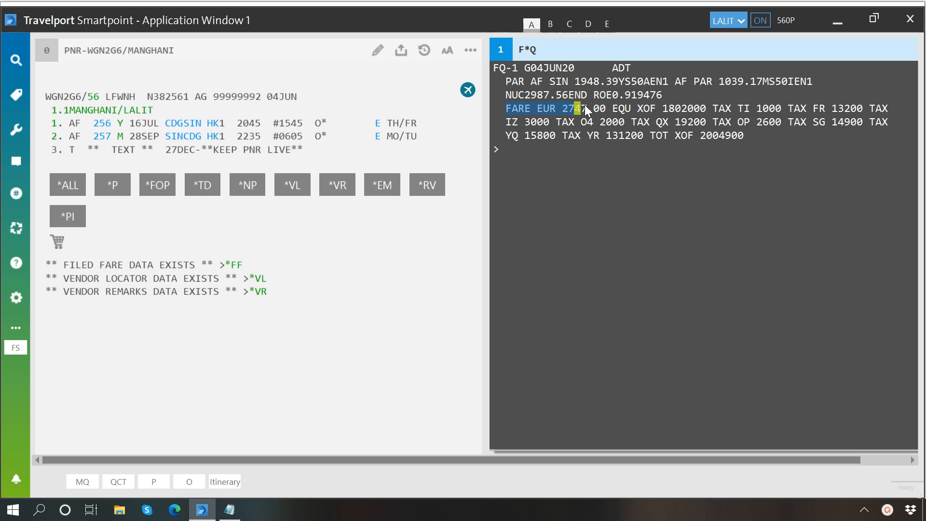
left_click(613, 111)
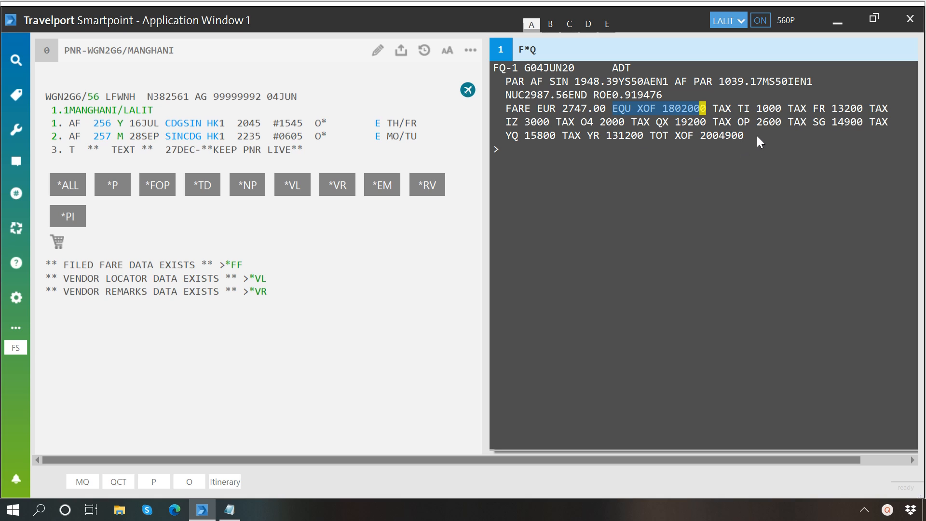
left_click_drag(747, 137, 703, 138)
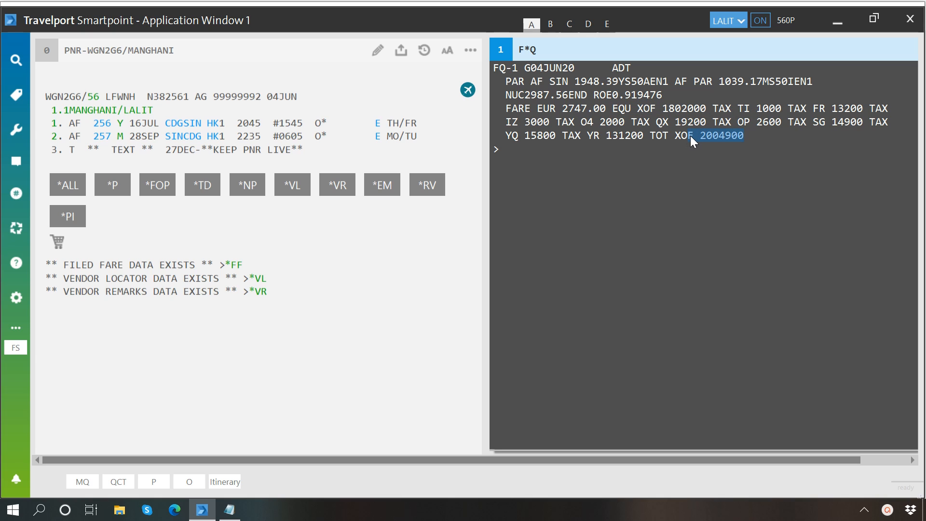
left_click(668, 215)
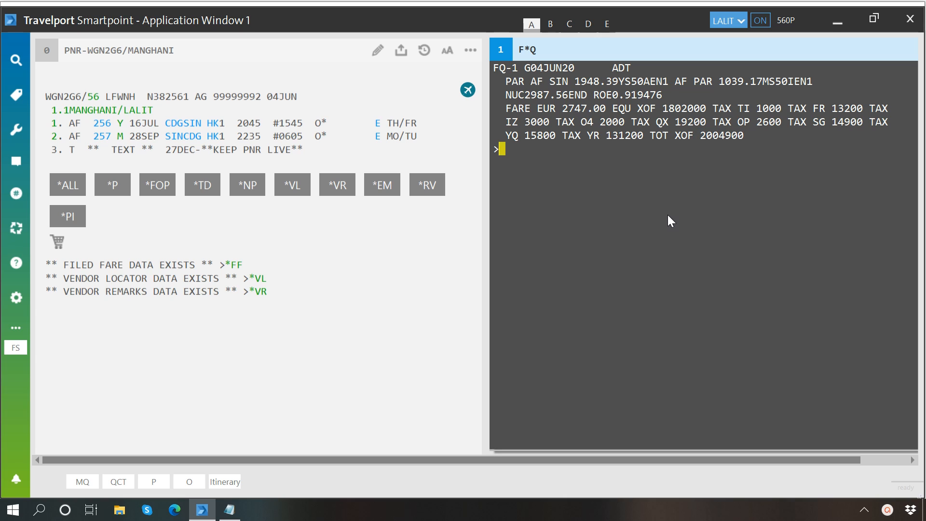
Clear the terminal window, then ignore the fare quote and retrieve the booking again with IR.
key("ctrl+Home")
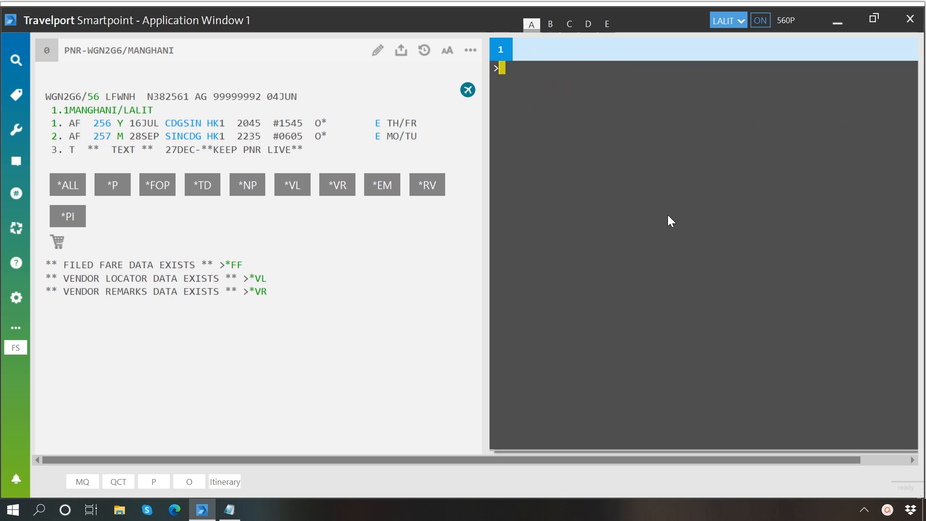
type("IR")
key("Return")
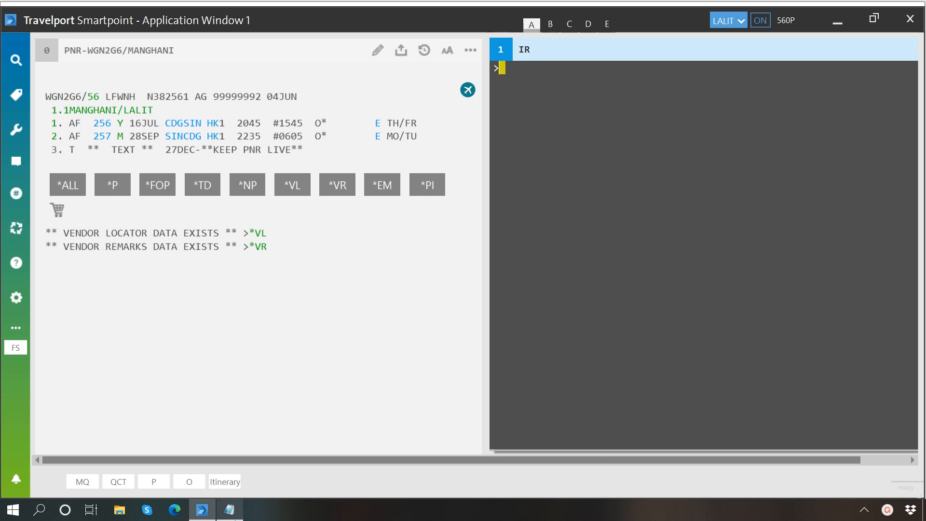
Highlight the FQBB note in Notepad, then run FQBB in Smartpoint and review the total fare and rebooking classes.
left_click(229, 510)
left_click_drag(3, 66, 516, 66)
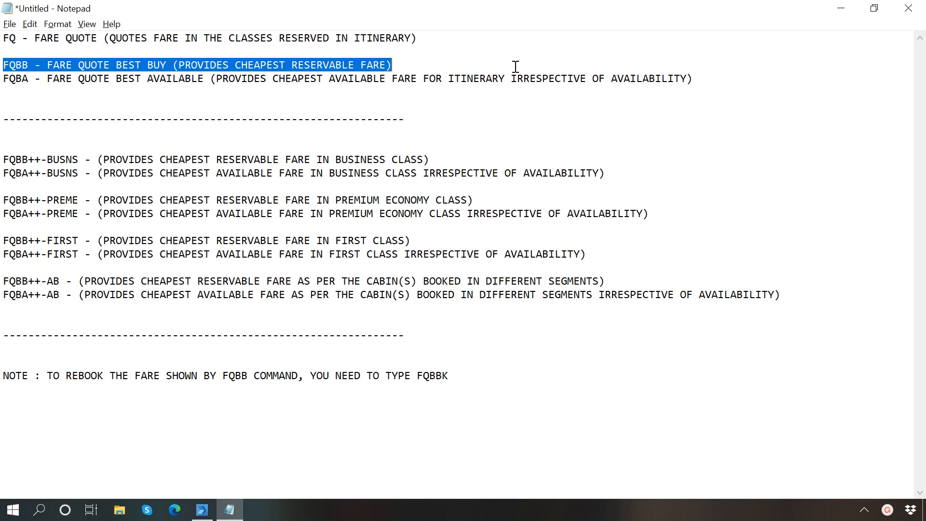
key("alt+Tab")
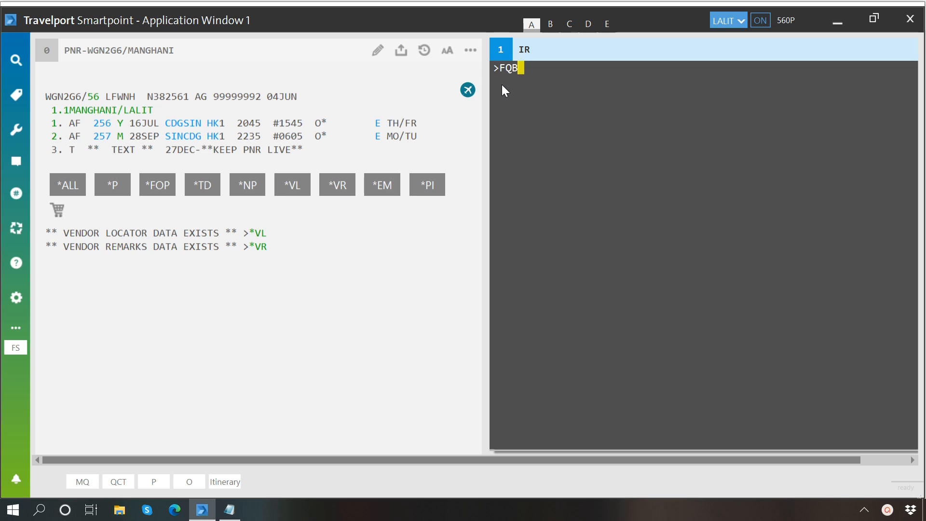
type("B")
key("Return")
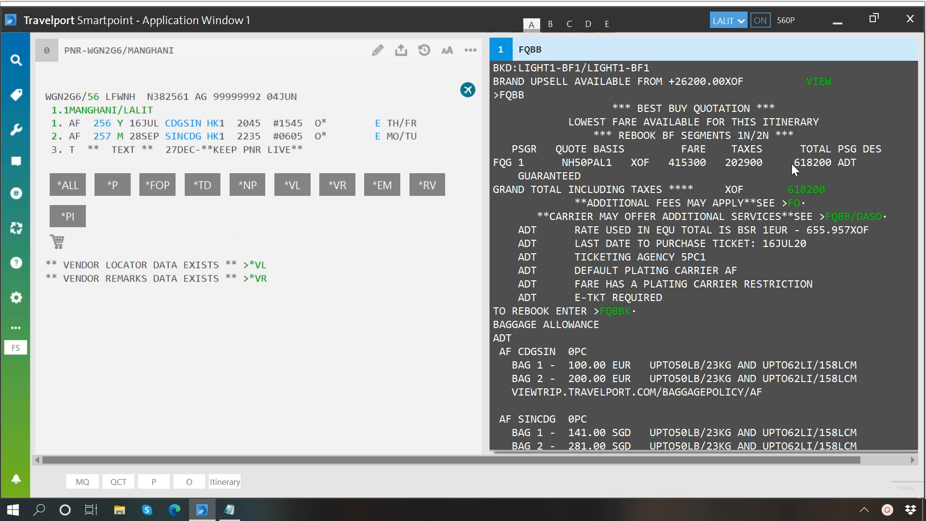
left_click_drag(793, 164, 826, 160)
left_click_drag(771, 134, 750, 134)
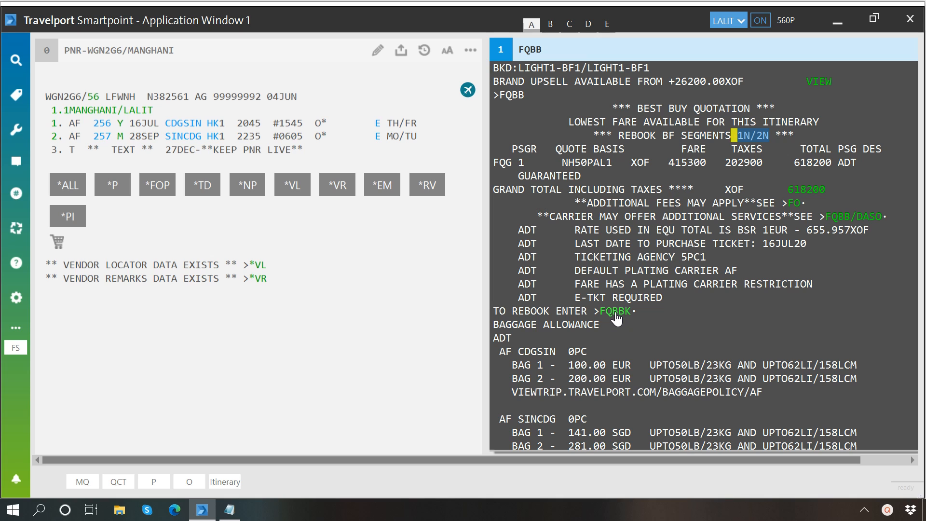
Rebook the itinerary in the best-buy classes with FQBBK and check the rebooked segments line.
scroll(616, 319, "down", 5)
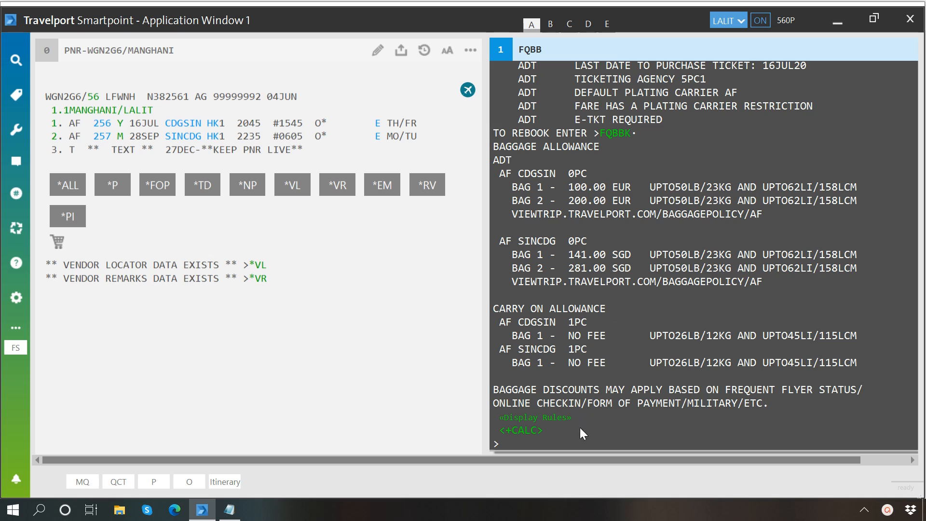
left_click(573, 441)
type("FQBBK")
key("Return")
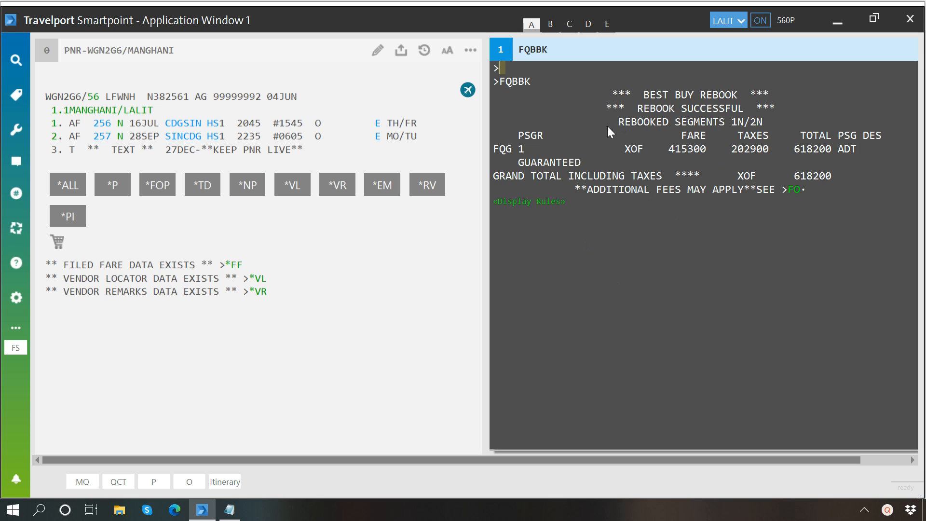
left_click_drag(607, 126, 748, 125)
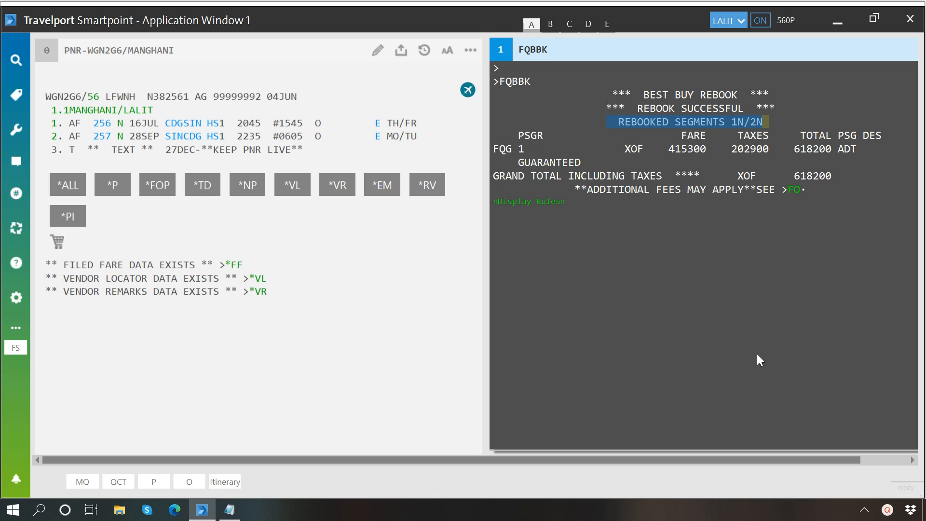
Clear the rebooking output and discard the rebooked segments by ignoring and retrieving the booking with IR.
key("Pause")
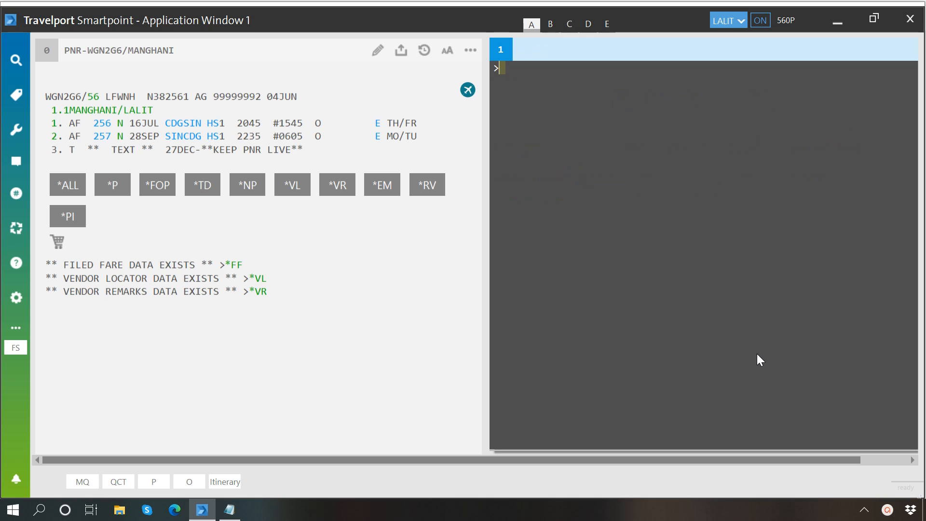
type("IR")
key("Return")
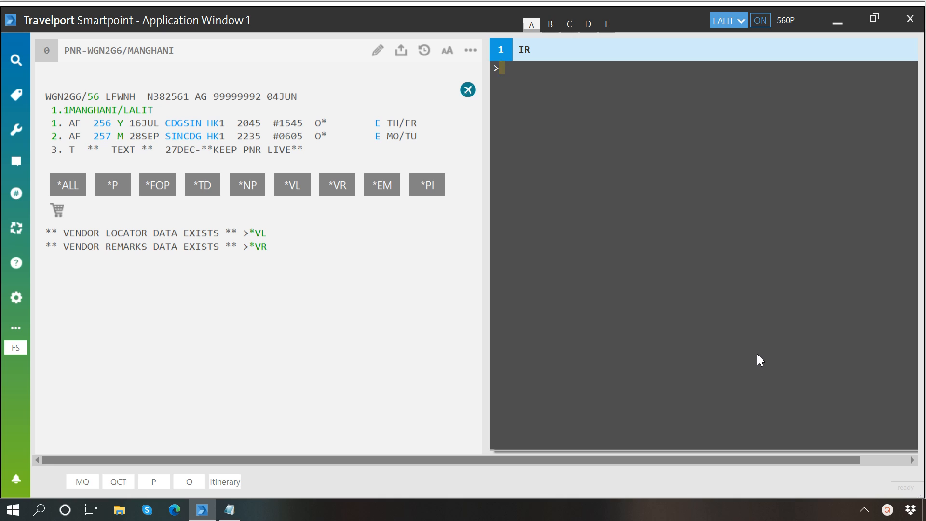
Switch to the Notepad notes and highlight the line describing FQBA, the best available fare quote.
key("alt+Tab")
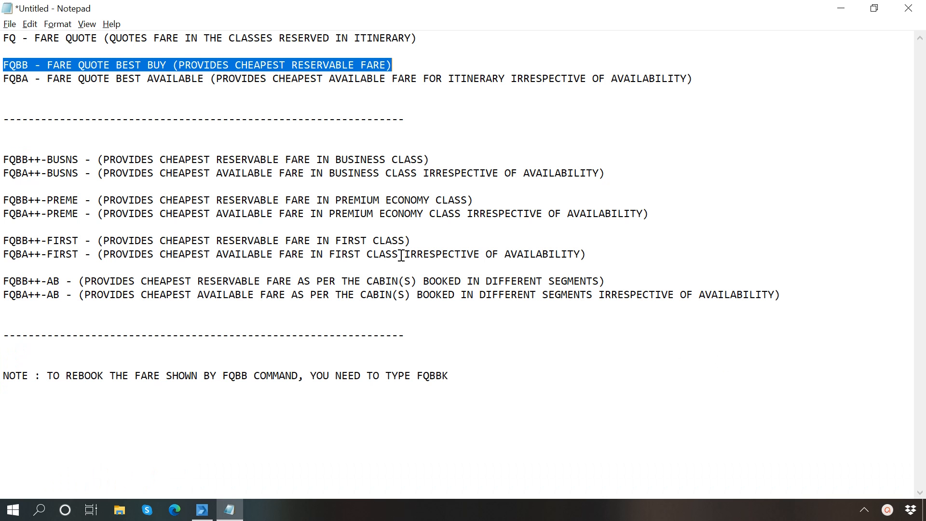
left_click(10, 90)
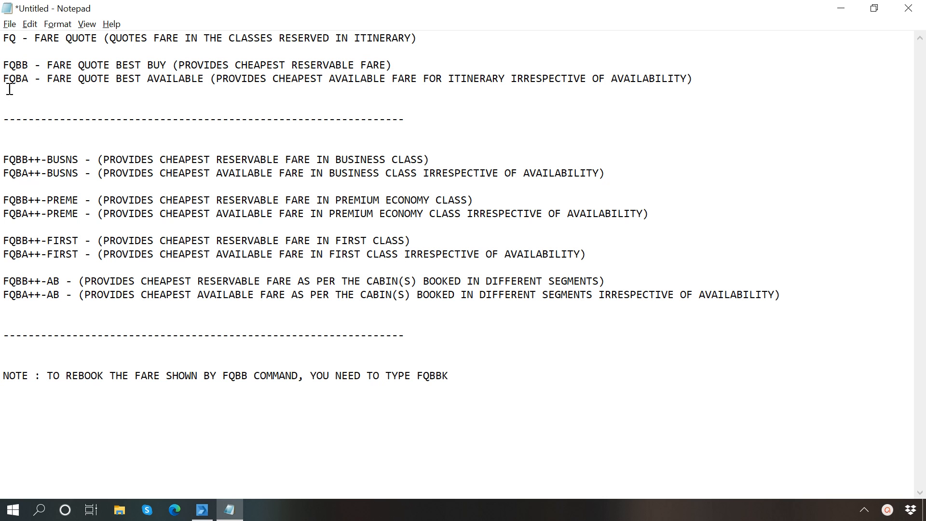
key("shift+Up")
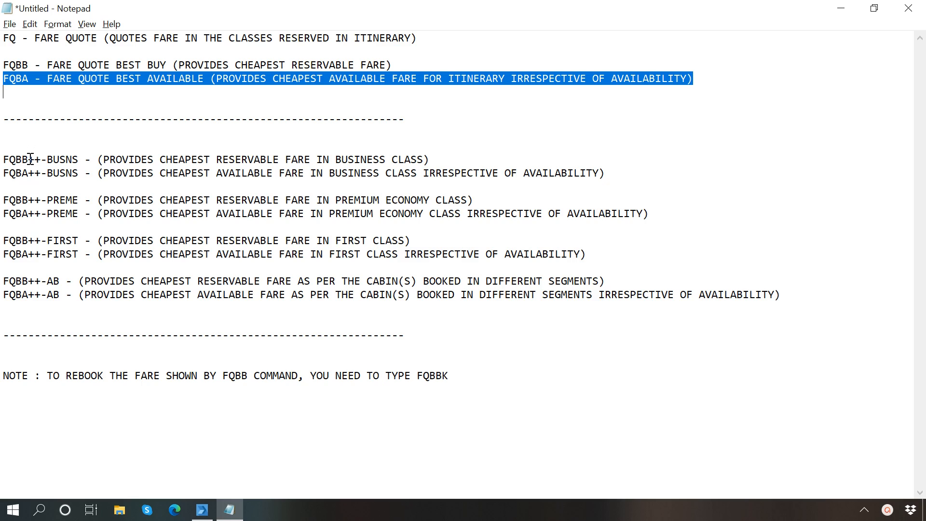
Highlight the ++-BUSNS business class modifier in the FQBB line and in the FQBA line of the notes.
left_click_drag(29, 159, 81, 164)
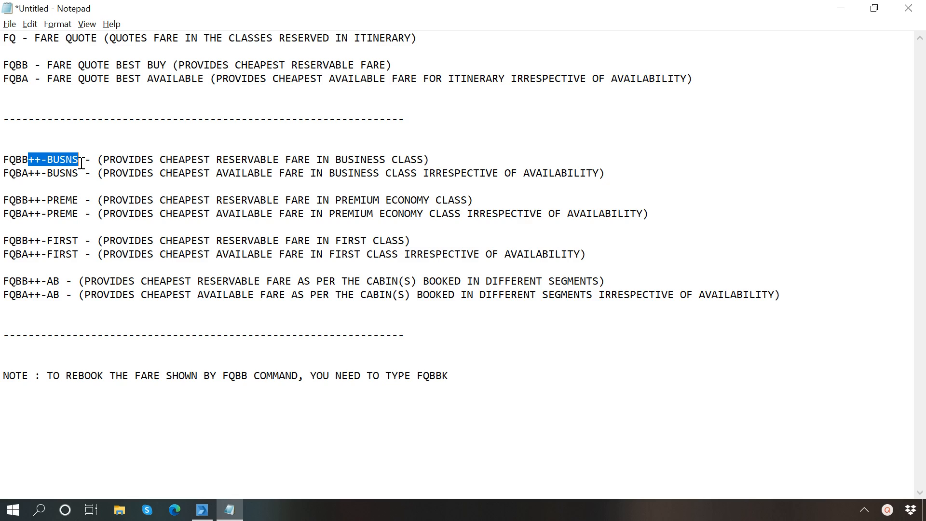
left_click(30, 177)
left_click_drag(30, 176, 78, 177)
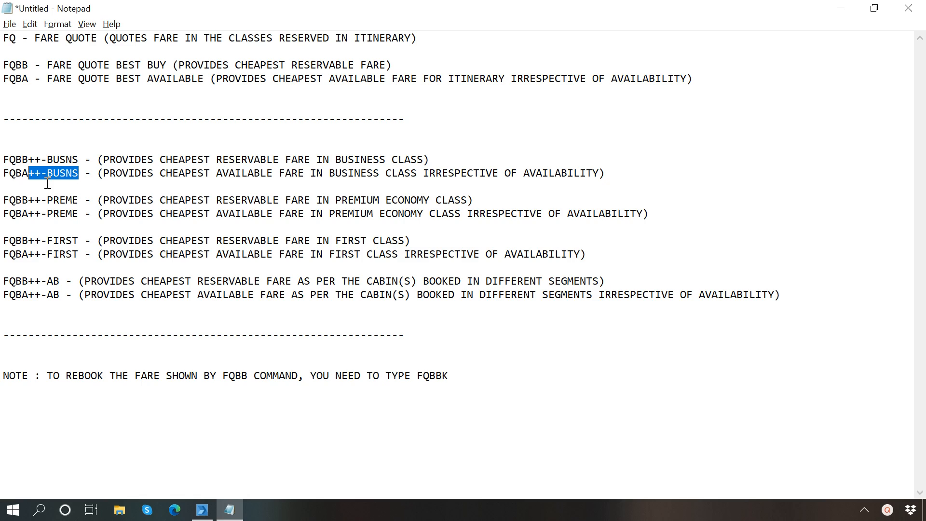
Highlight the premium economy and first class notes with their ++-PREME and ++-FIRST modifiers, then the line describing FQBB++-AB.
left_click_drag(2, 198, 88, 267)
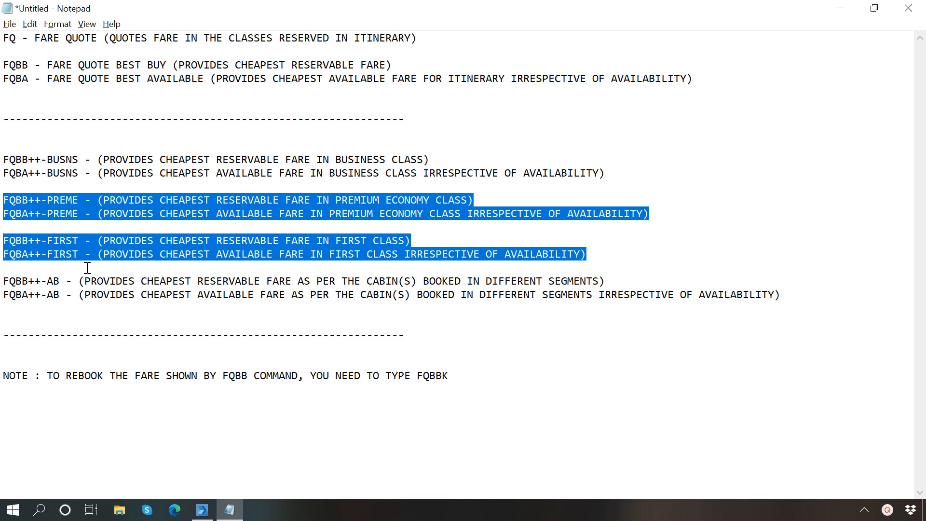
left_click(53, 213)
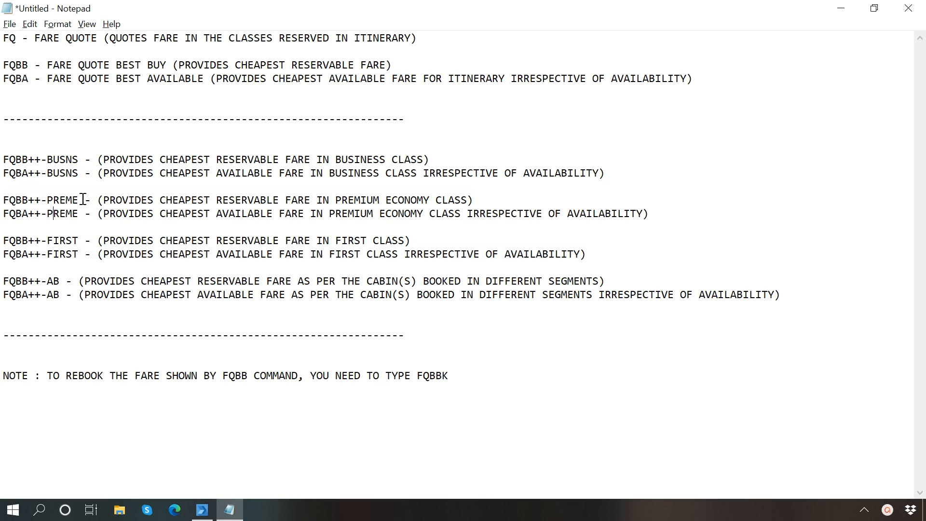
left_click_drag(84, 200, 28, 200)
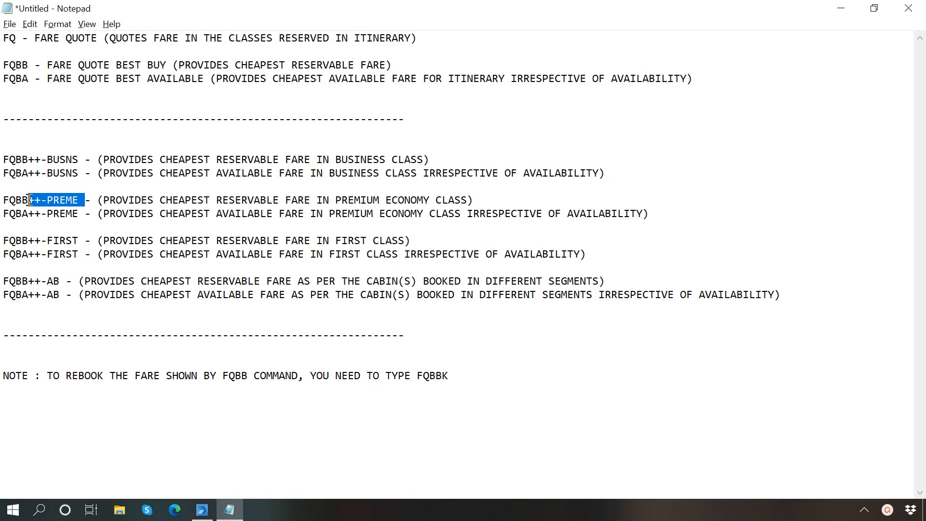
left_click_drag(85, 240, 30, 239)
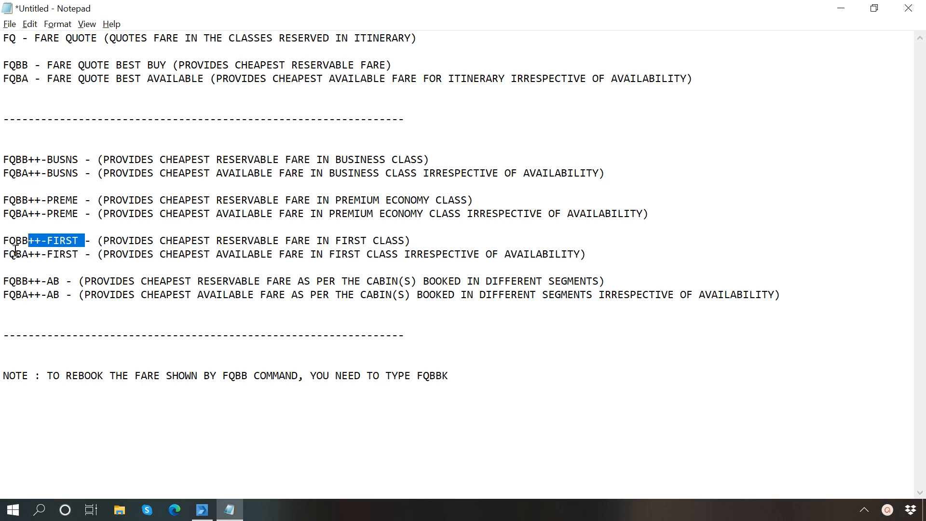
left_click(2, 280)
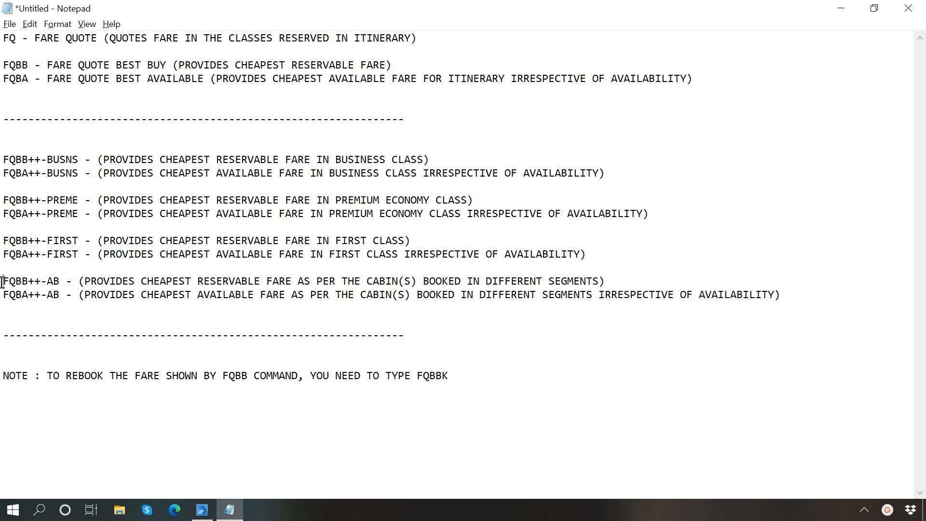
left_click(2, 291, "shift")
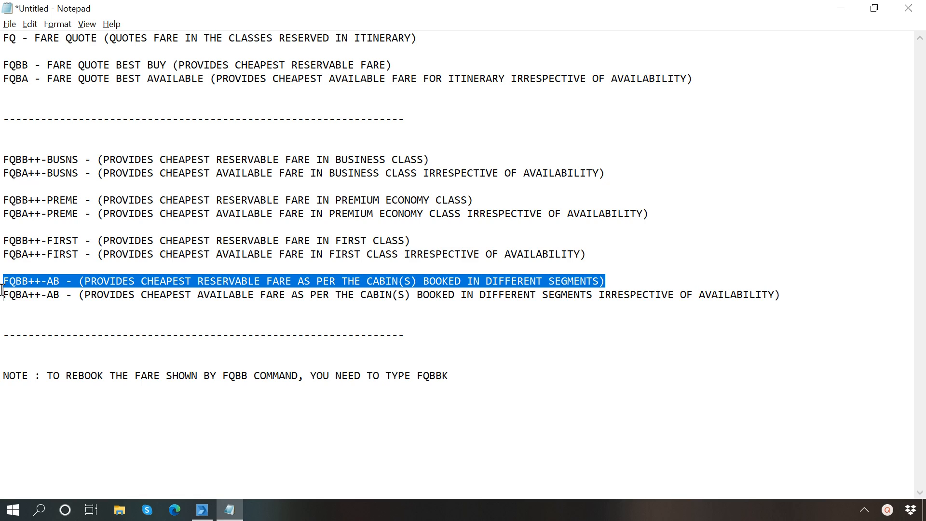
Switch to Smartpoint, rebook segment 1 in class I and segment 2 in class B, and redisplay the booking with *R.
key("alt+Tab")
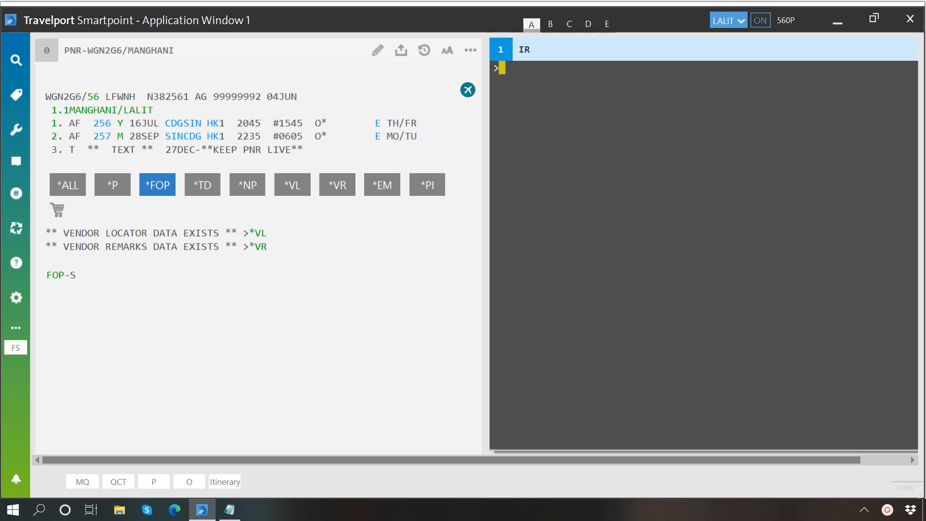
type("@1/I")
key("Return")
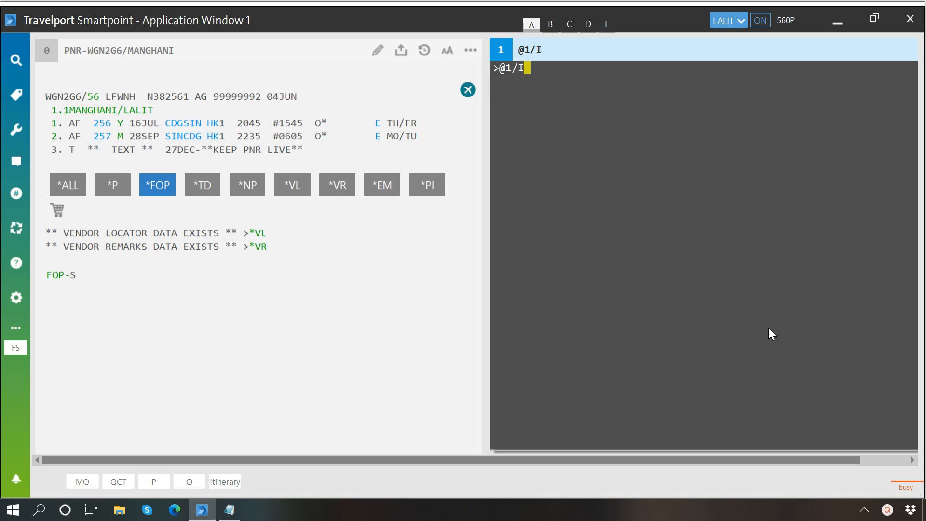
type("@2/B")
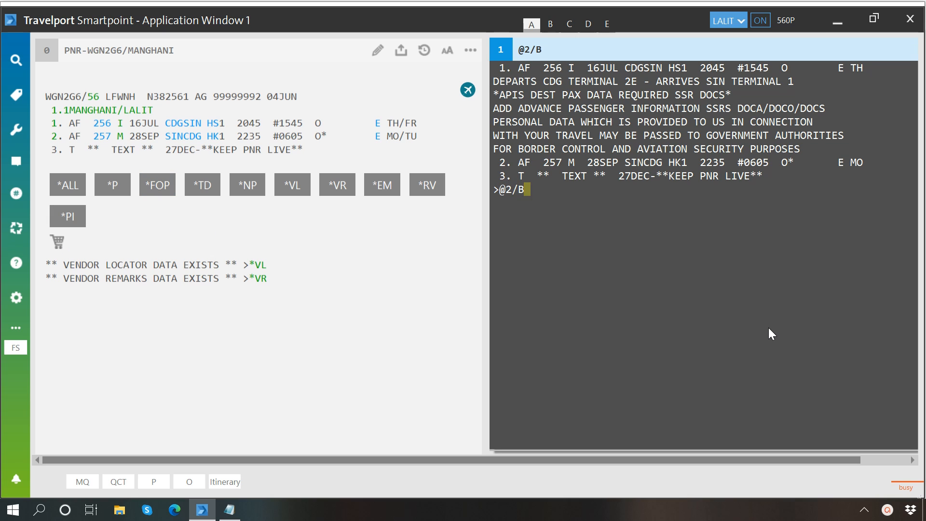
key("Return")
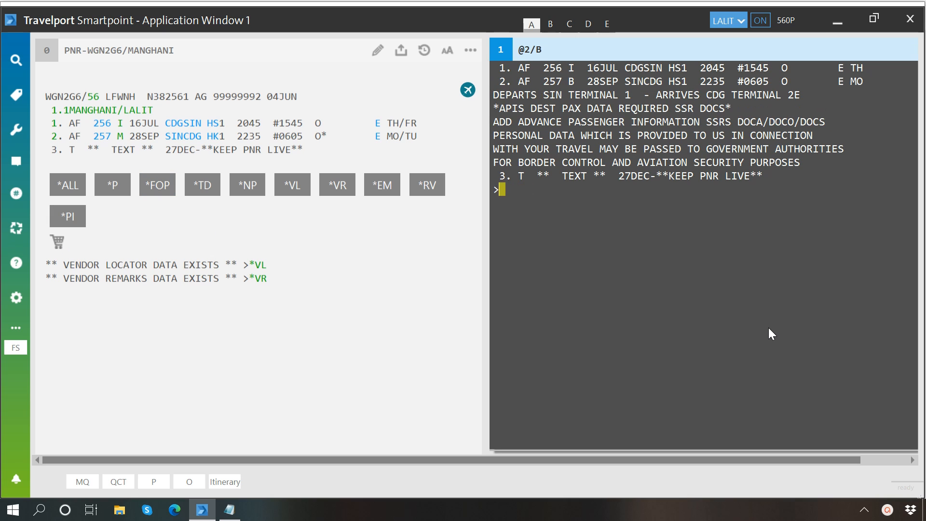
type("*R")
key("Return")
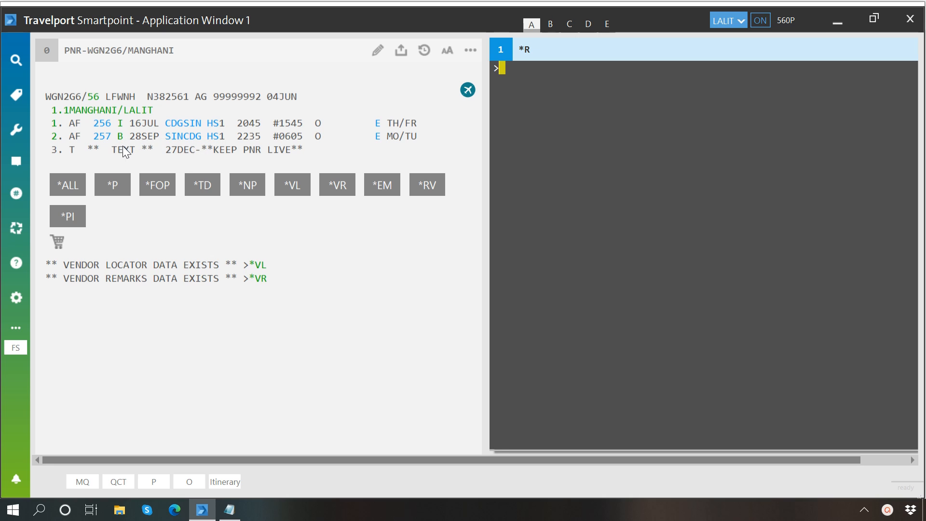
Run FQBB++-AB to quote the lowest fare for the booked cabins and highlight the rebook segments line.
type("FQBB++-AB")
key("Return")
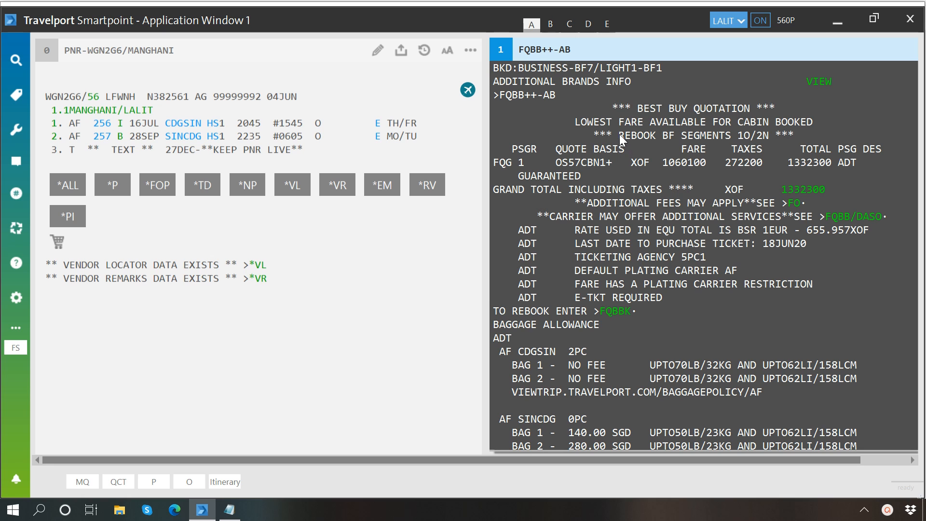
left_click_drag(620, 134, 766, 137)
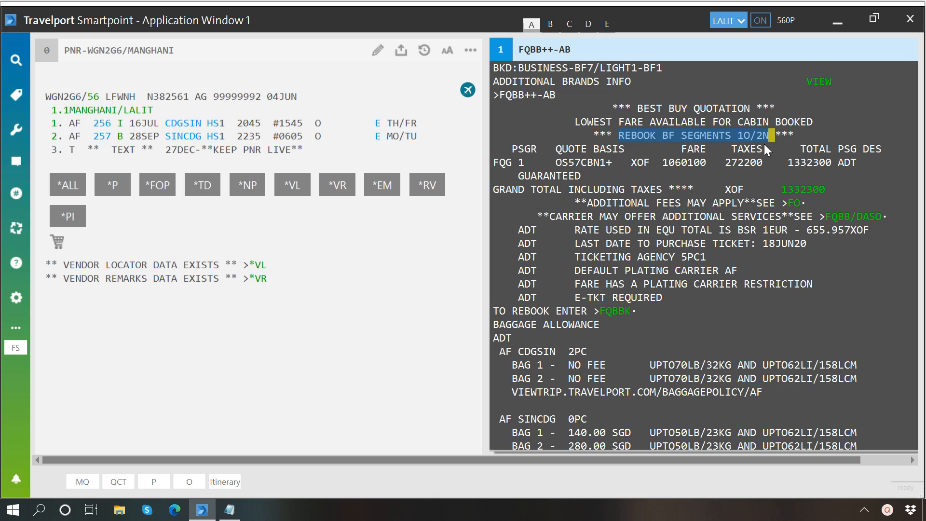
Switch to the Notepad notes and highlight the FQBA++-AB command, then the closing note about rebooking with FQBBK.
key("alt+Tab")
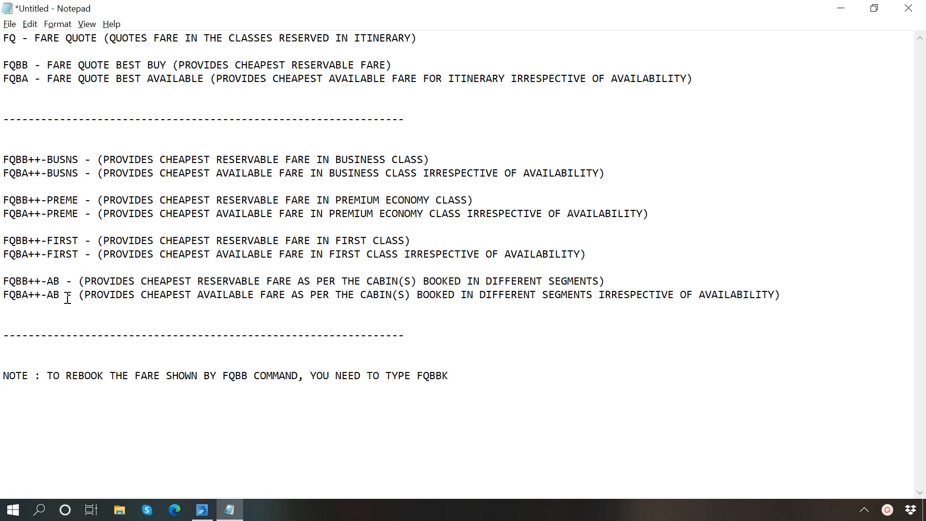
left_click_drag(61, 295, 4, 298)
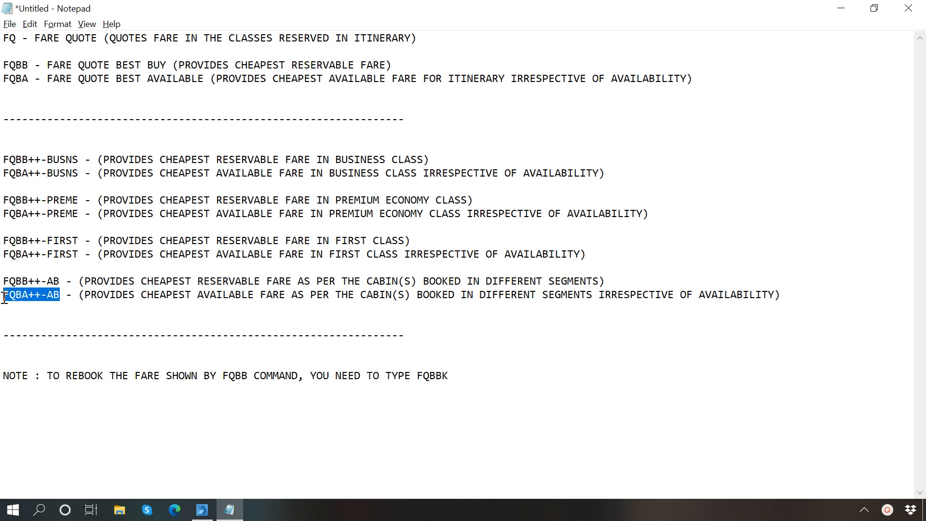
left_click(480, 379)
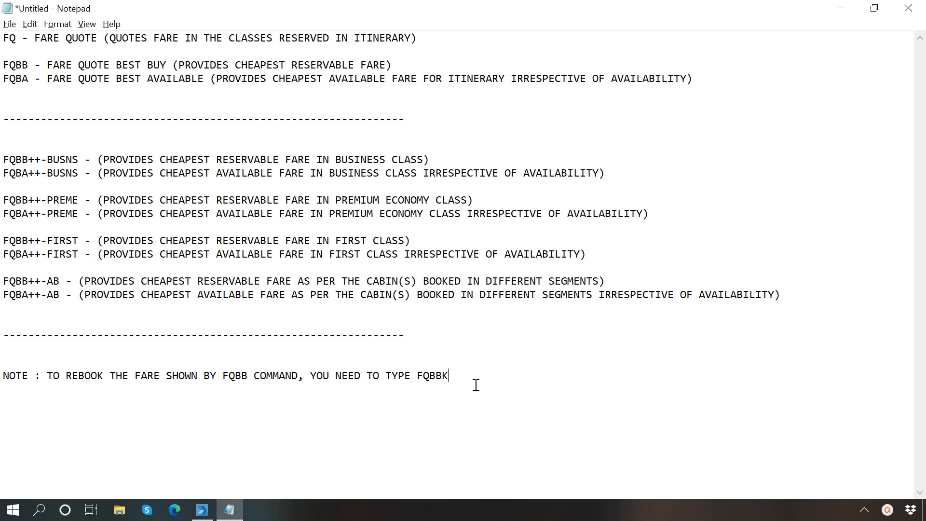
key("shift+Home")
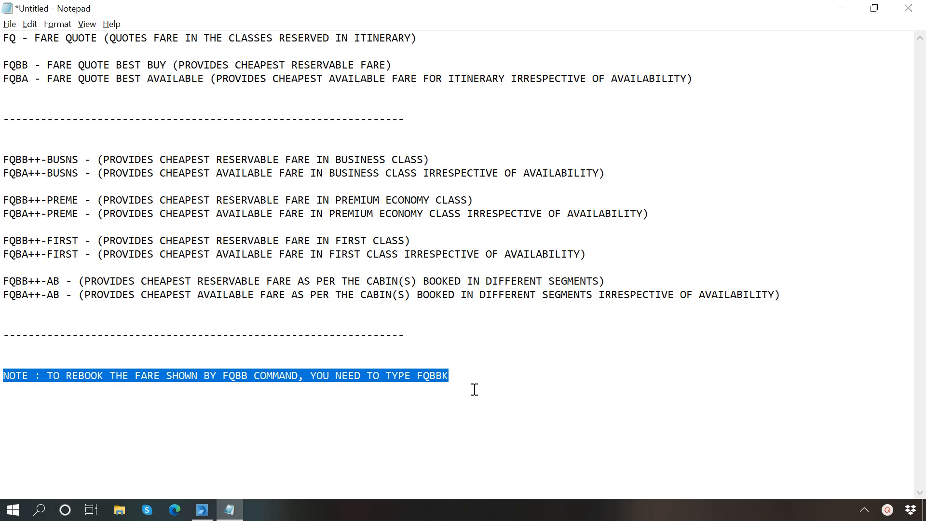